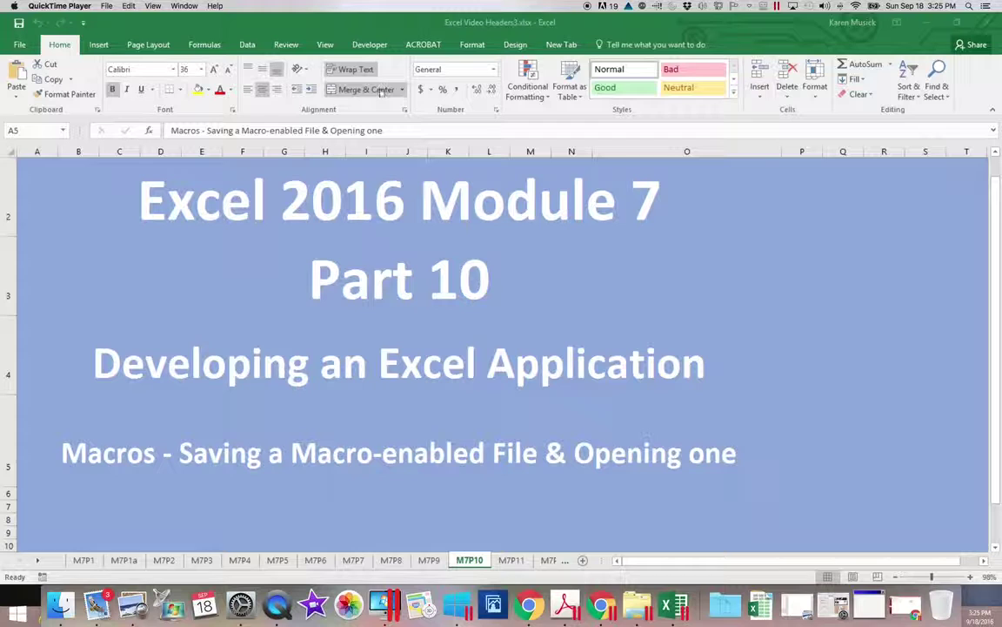
- Reveal the Winter workbook and run the PDFReceipt macro from the Macros list
{"action": "left_click", "coordinate": [930, 27]}
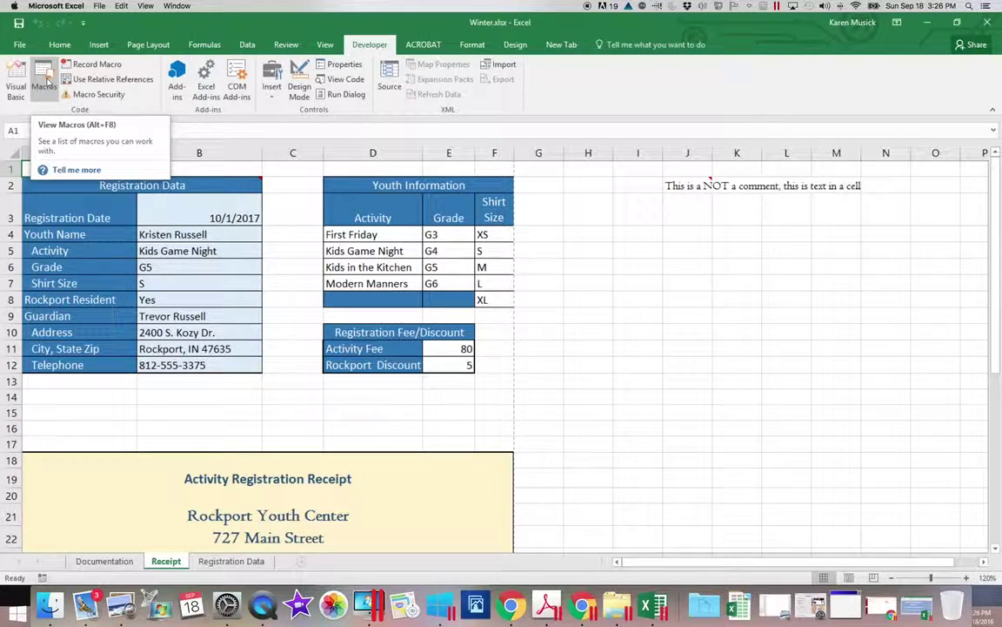
{"action": "left_click", "coordinate": [45, 80]}
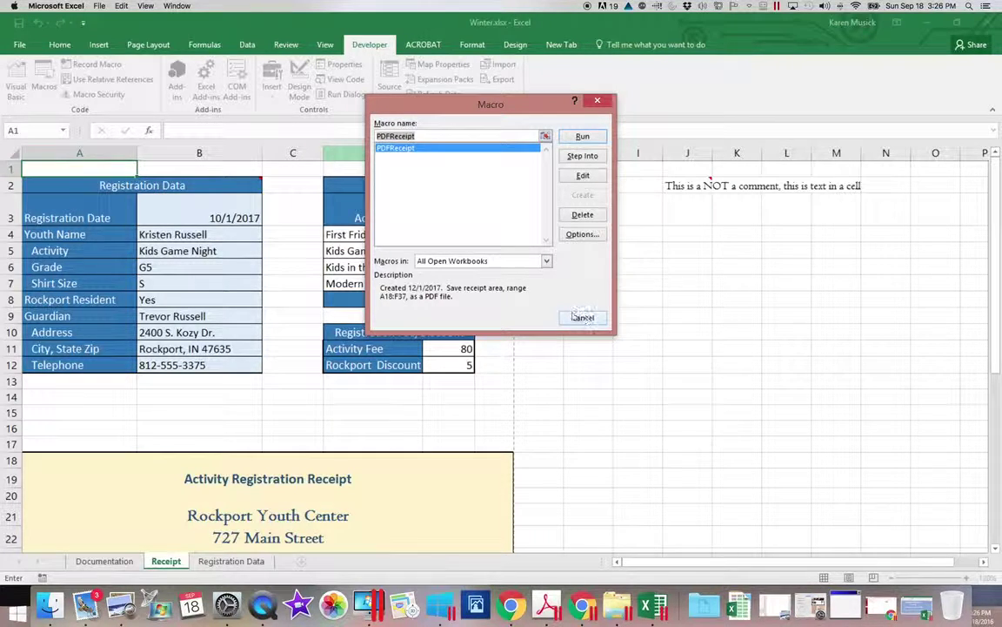
{"action": "left_click", "coordinate": [582, 137]}
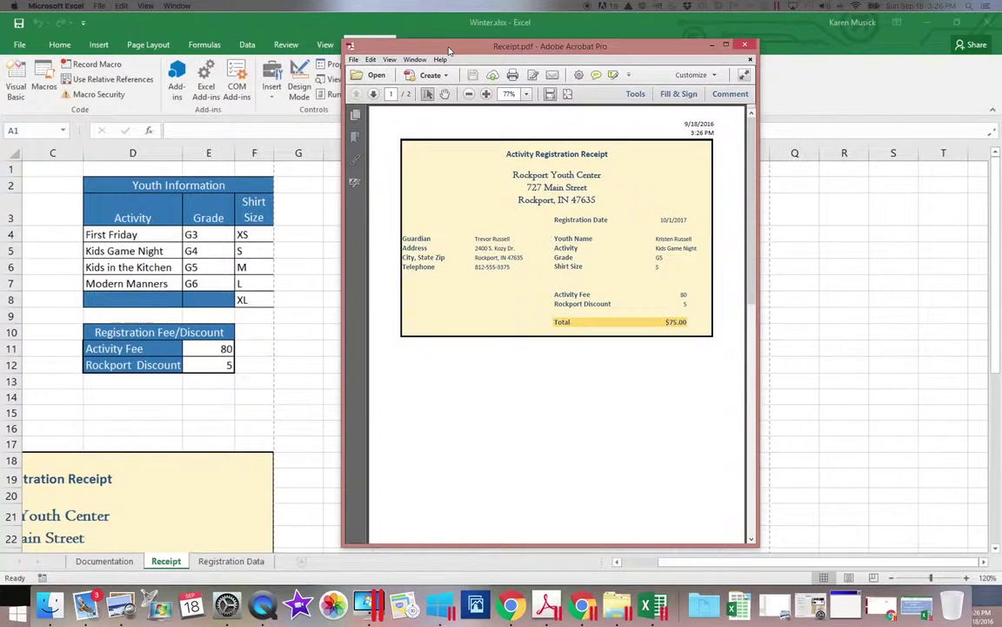
- Close Receipt.pdf in Acrobat and scroll the Receipt sheet back toward the left
{"action": "left_click", "coordinate": [745, 45]}
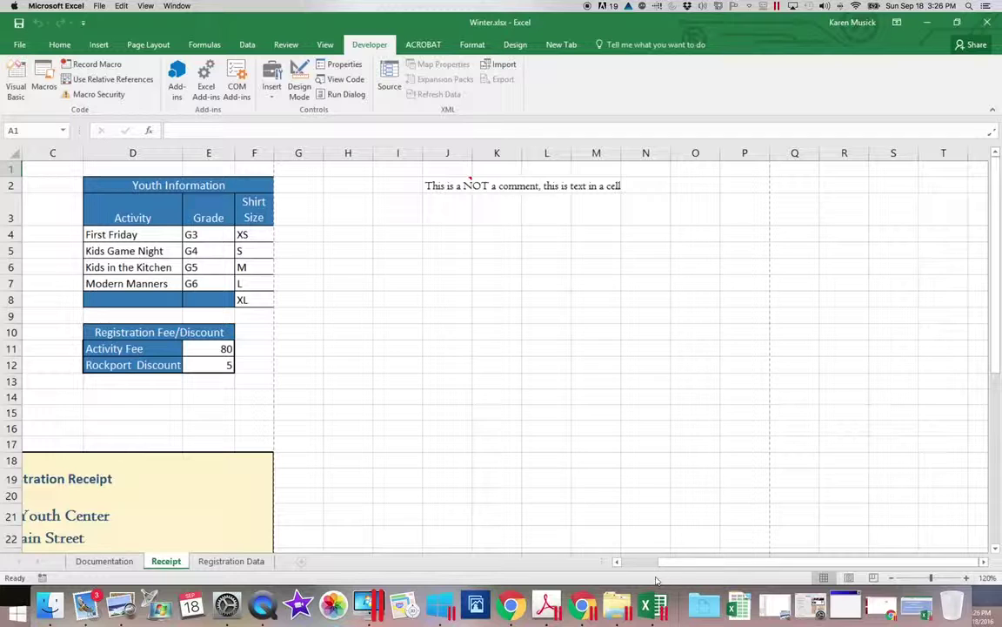
{"action": "left_click_drag", "start_coordinate": [681, 567], "coordinate": [621, 564]}
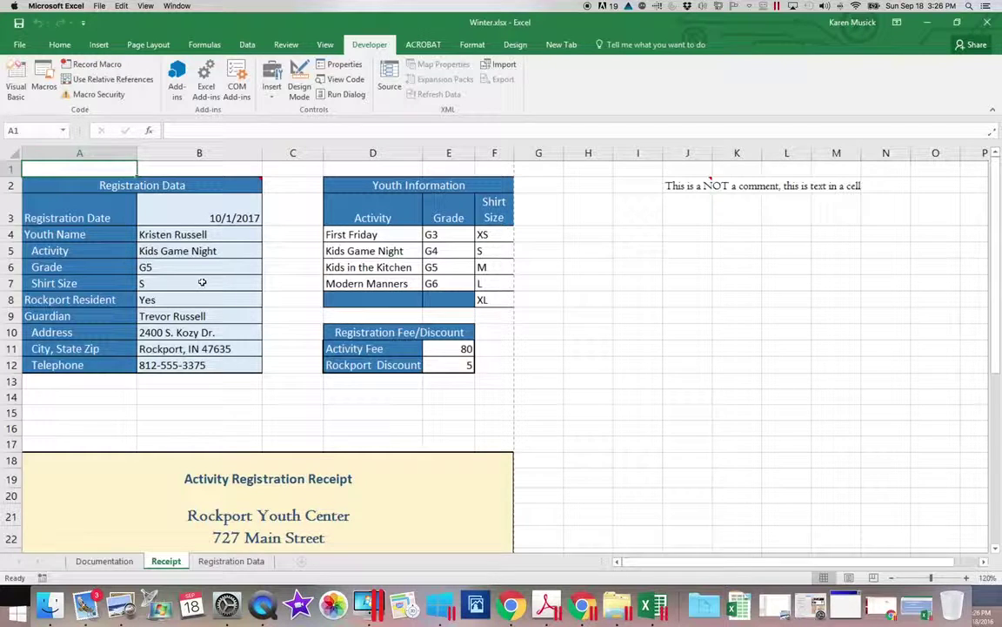
- Save the Winter workbook from the Quick Access Toolbar
{"action": "left_click", "coordinate": [18, 24]}
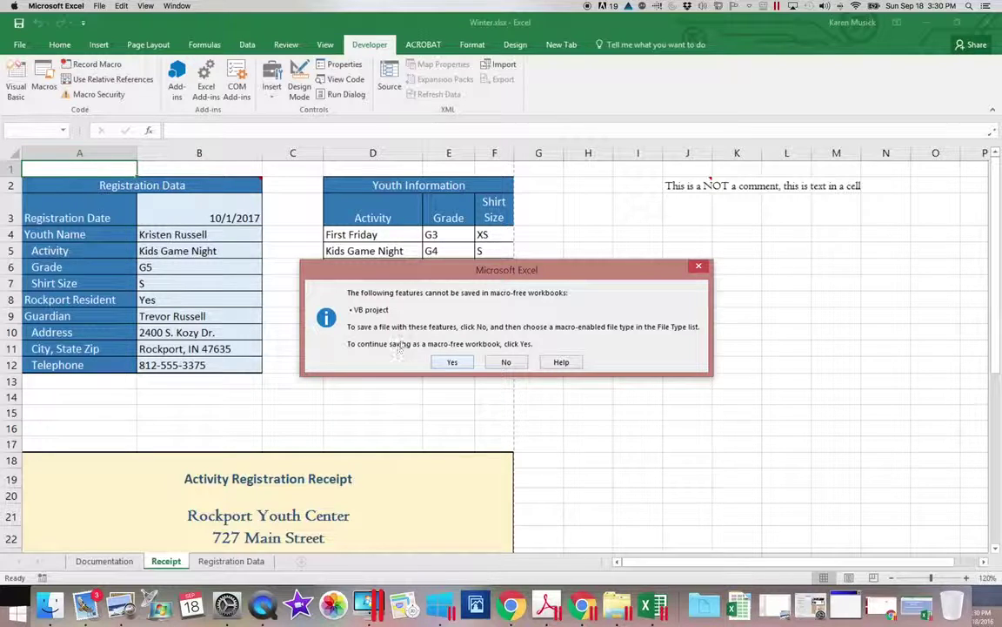
- Decline saving without the VB project so another file type can be chosen
{"action": "left_click", "coordinate": [508, 363]}
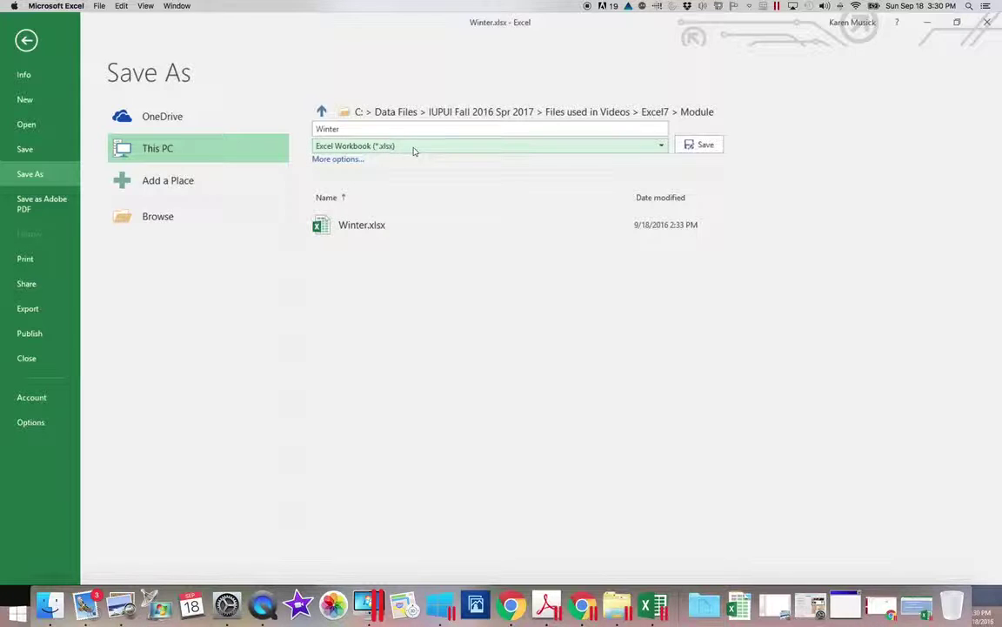
- Show the available save file types for Winter on the Save As page
{"action": "left_click", "coordinate": [662, 147]}
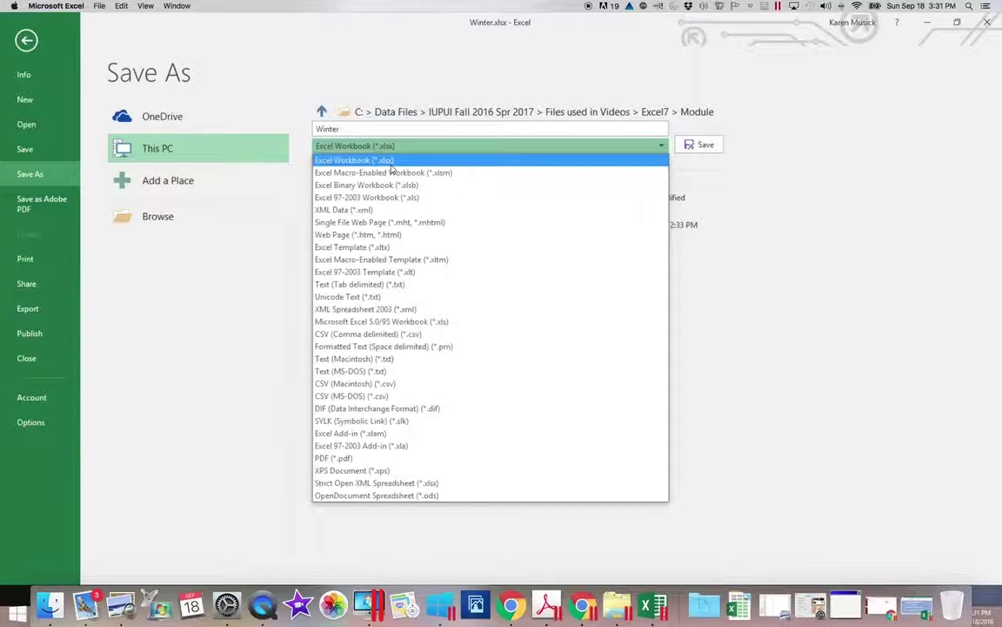
- Save Winter as an Excel Macro-Enabled Workbook (Winter.xlsm), then close it
{"action": "left_click", "coordinate": [397, 170]}
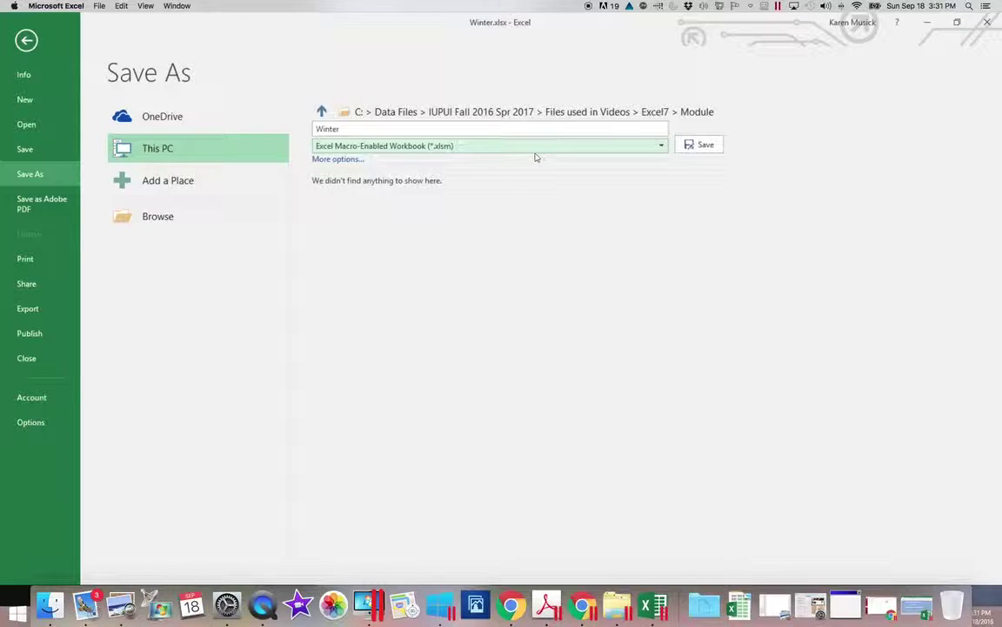
{"action": "left_click", "coordinate": [703, 146]}
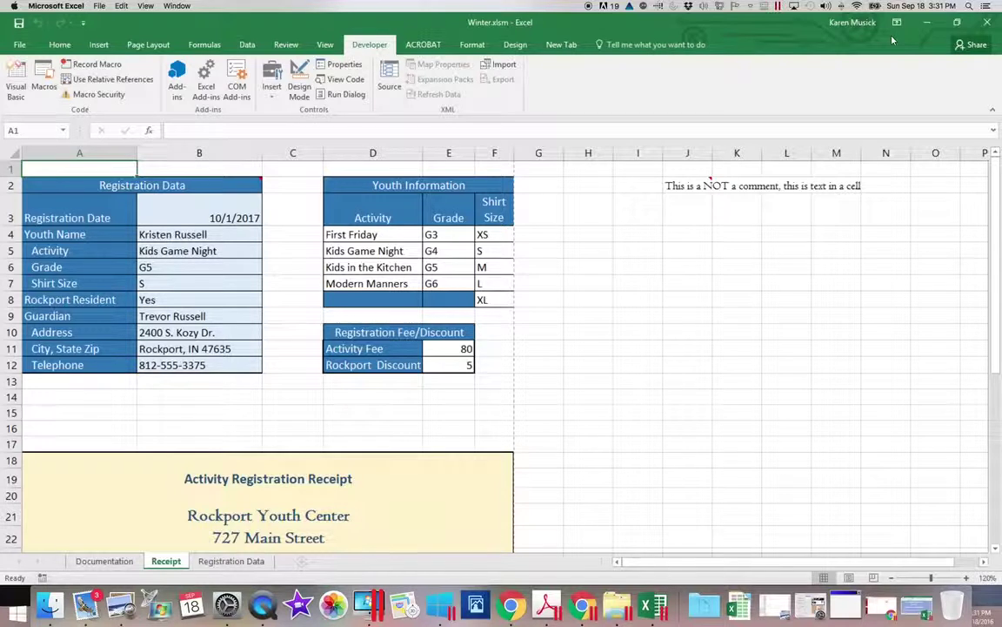
{"action": "left_click", "coordinate": [989, 23]}
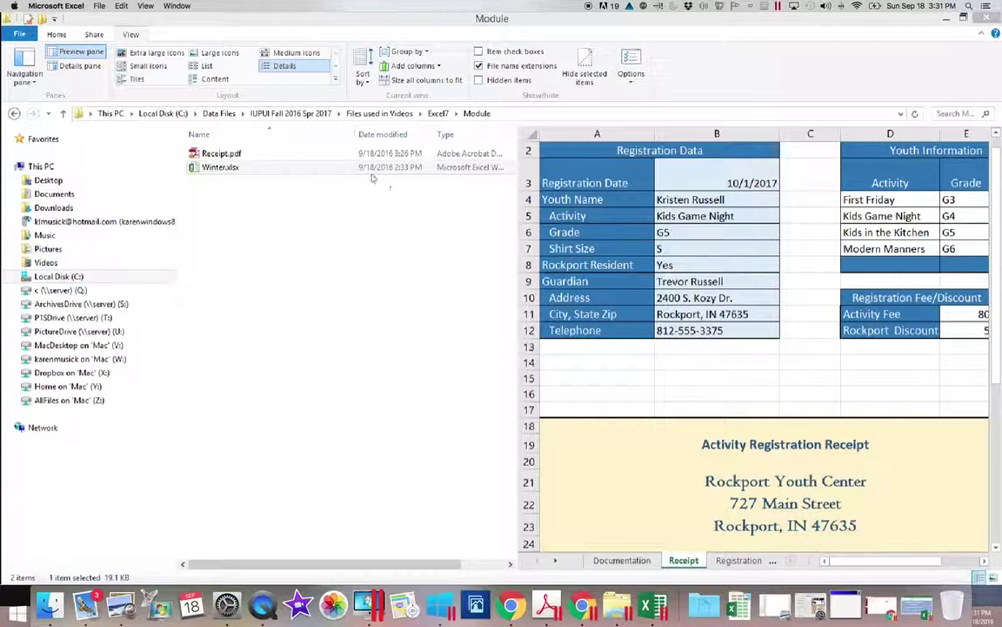
- Go up to Excel7, enter the Module folder and select Winter.xlsm
{"action": "left_click", "coordinate": [438, 113]}
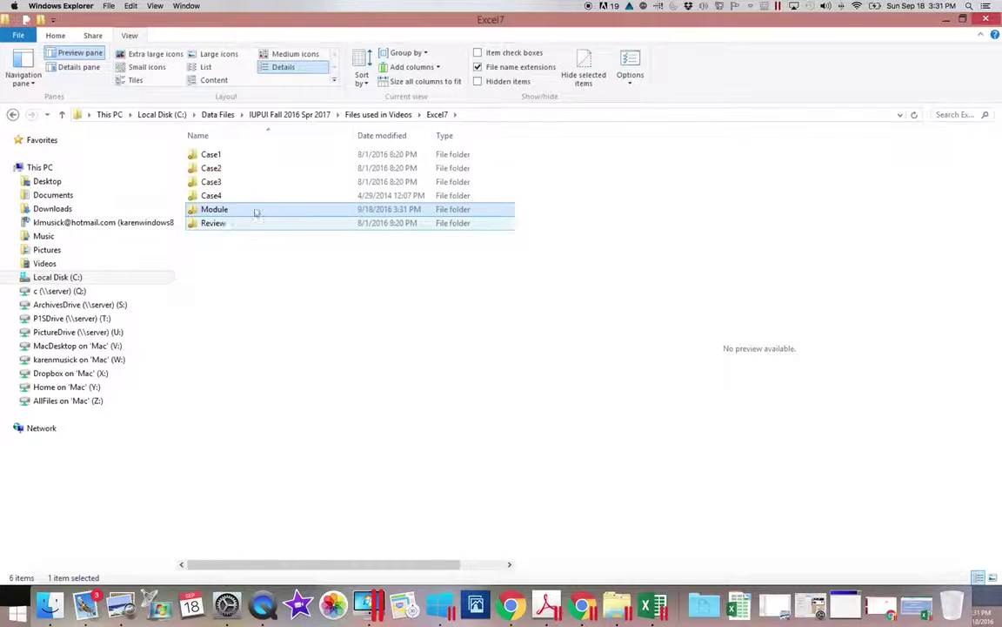
{"action": "double_click", "coordinate": [257, 212]}
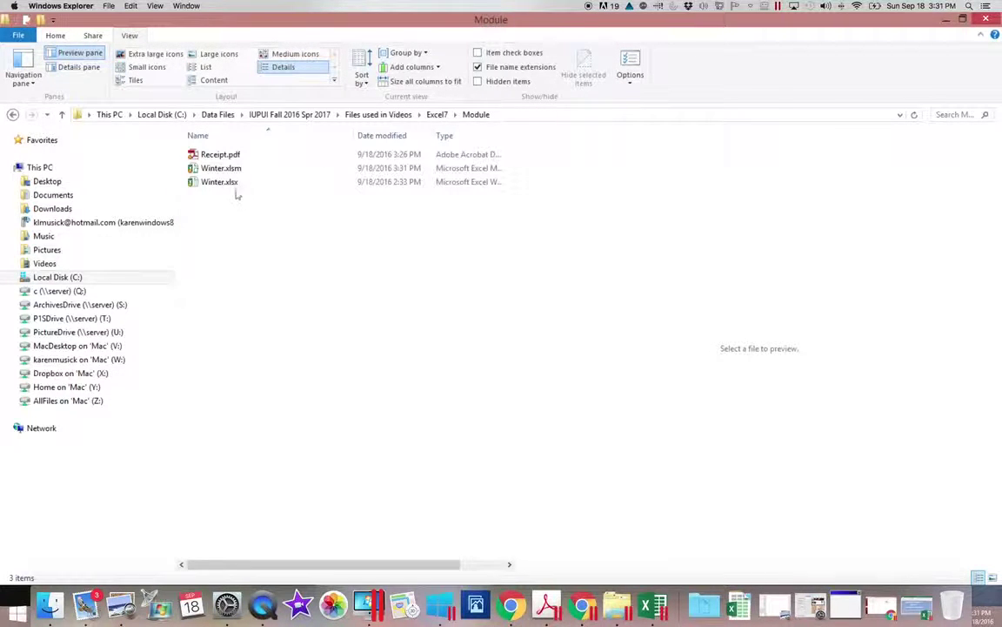
{"action": "left_click", "coordinate": [196, 169]}
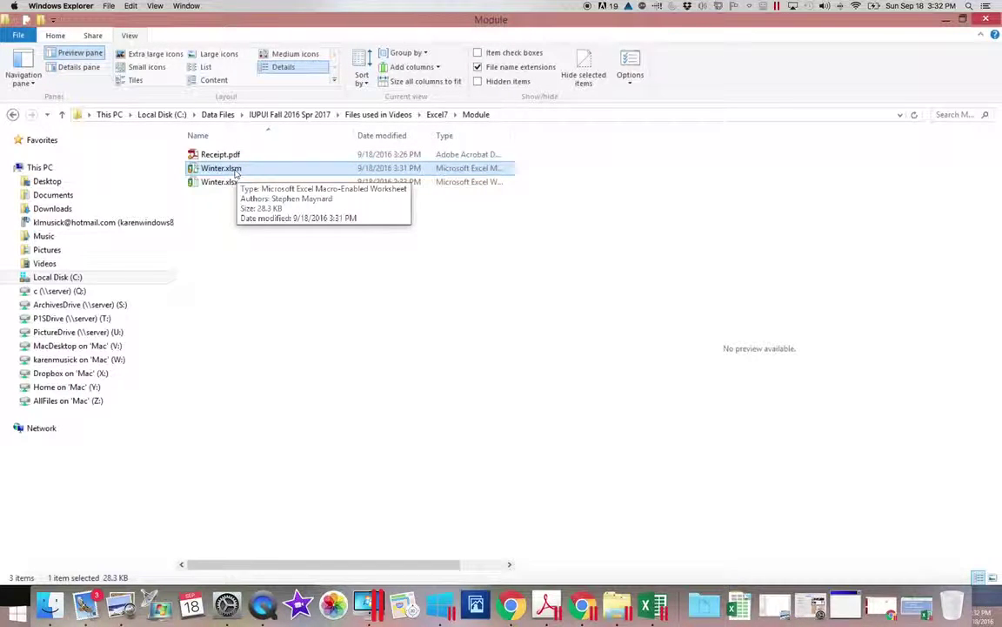
- Open Winter.xlsm in Excel from the Module folder
{"action": "double_click", "coordinate": [235, 172]}
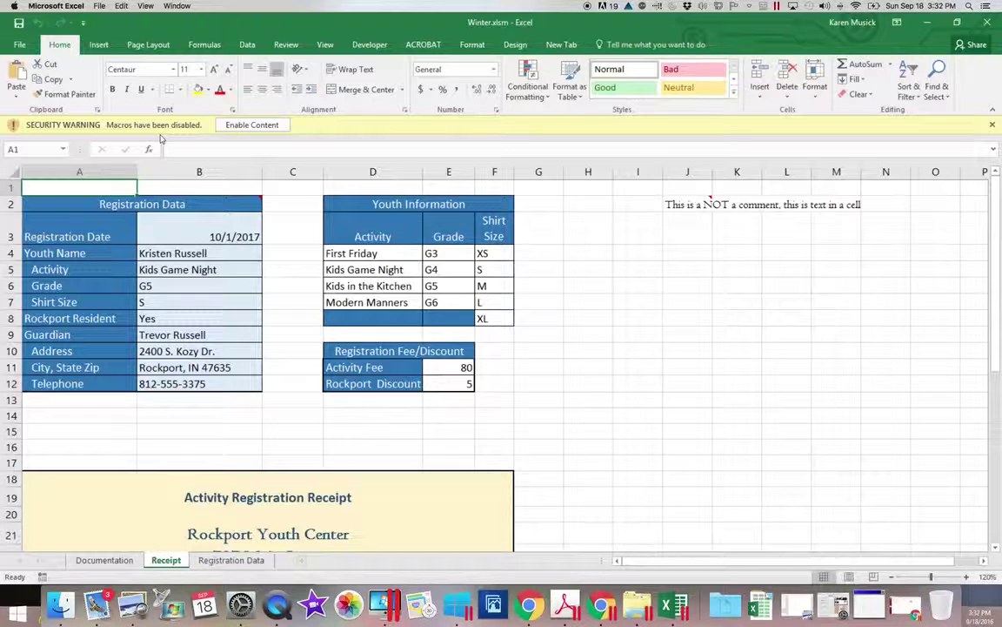
- Run PDFReceipt from the Developer Macros list and dismiss the macros-disabled warning
{"action": "left_click", "coordinate": [372, 45]}
{"action": "left_click", "coordinate": [43, 76]}
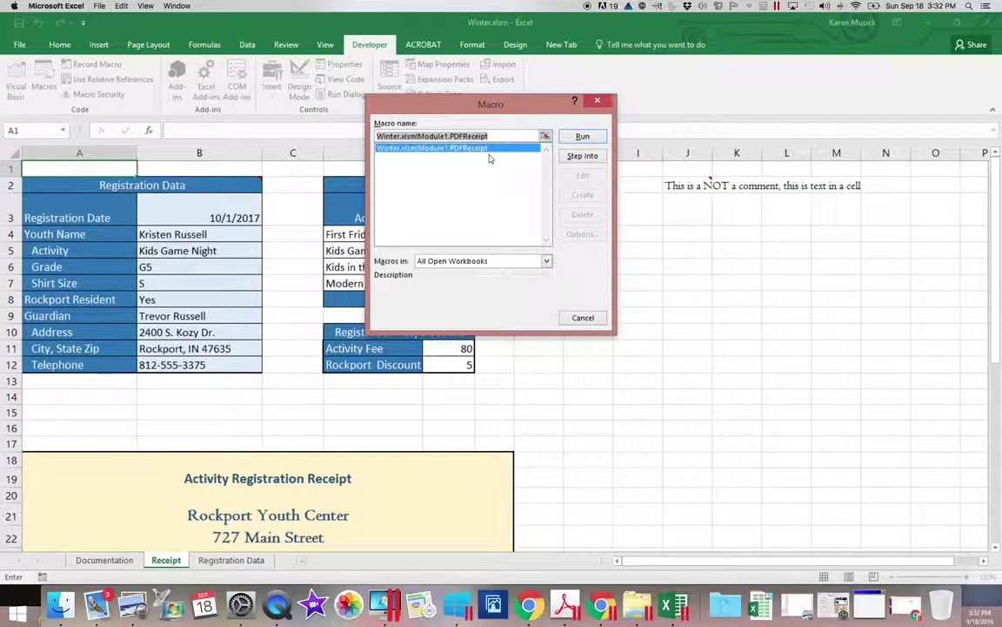
{"action": "left_click", "coordinate": [581, 137]}
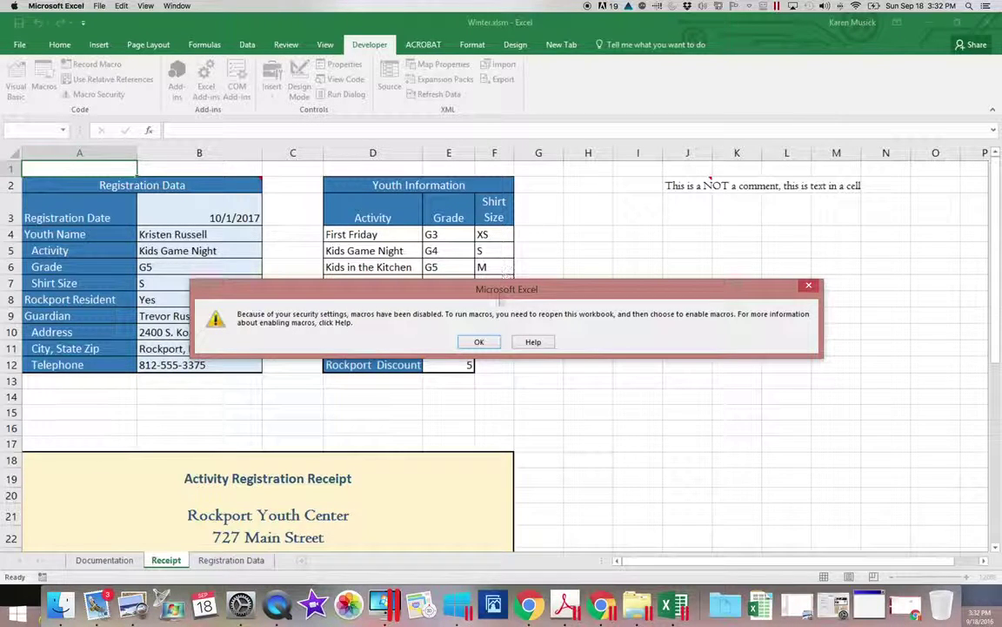
{"action": "left_click", "coordinate": [478, 342]}
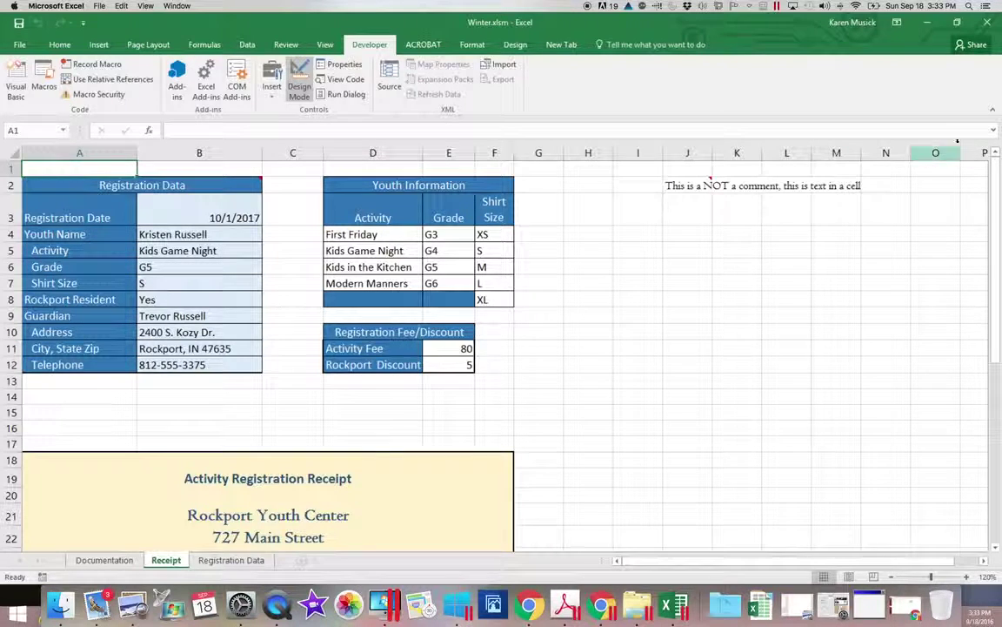
- Close Winter.xlsm and reopen it from the Module folder in File Explorer
{"action": "left_click", "coordinate": [990, 26]}
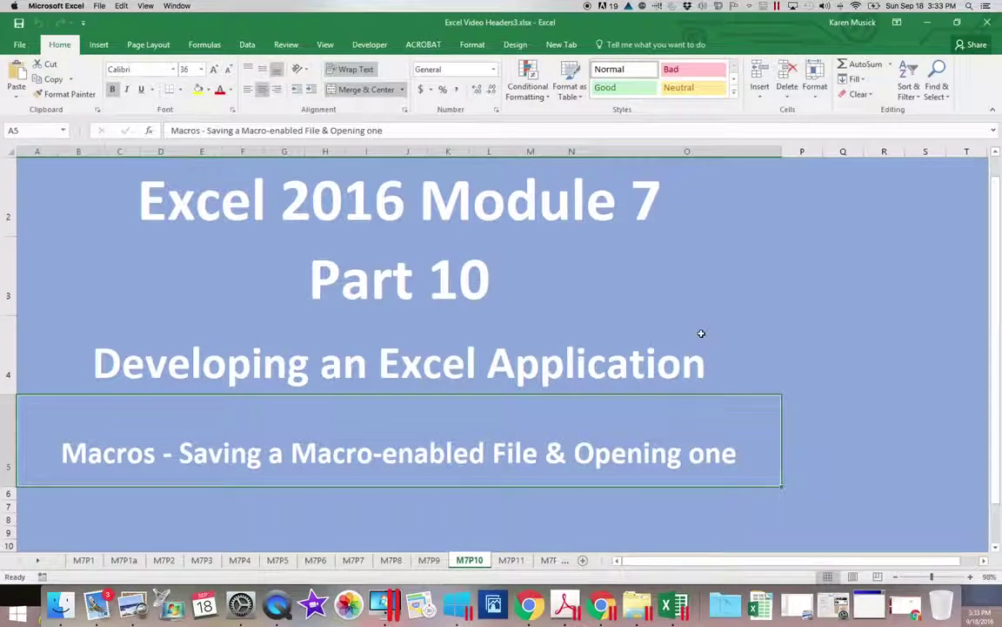
{"action": "left_click", "coordinate": [637, 603]}
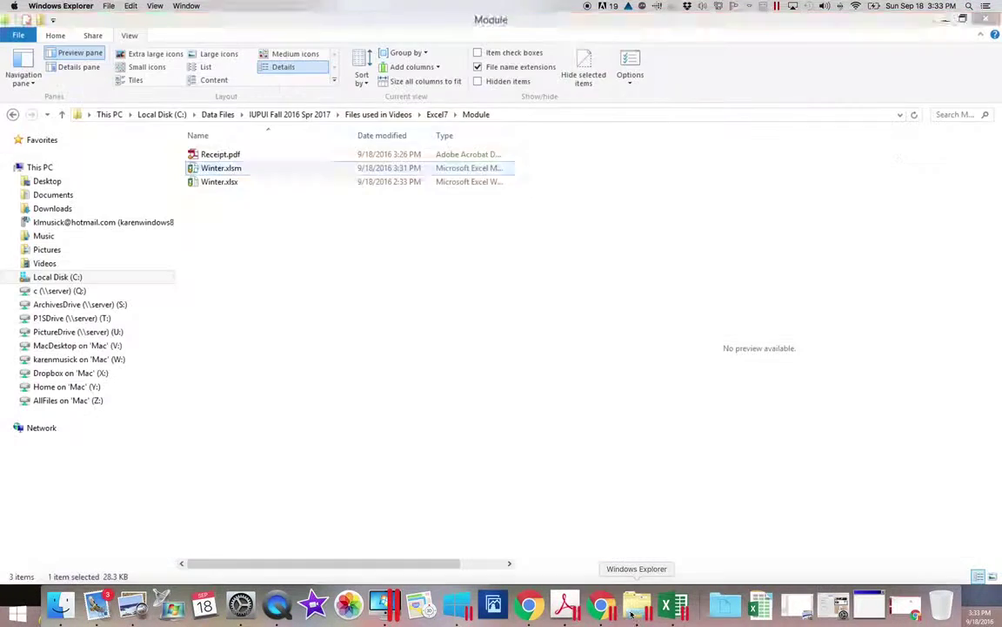
{"action": "double_click", "coordinate": [228, 168]}
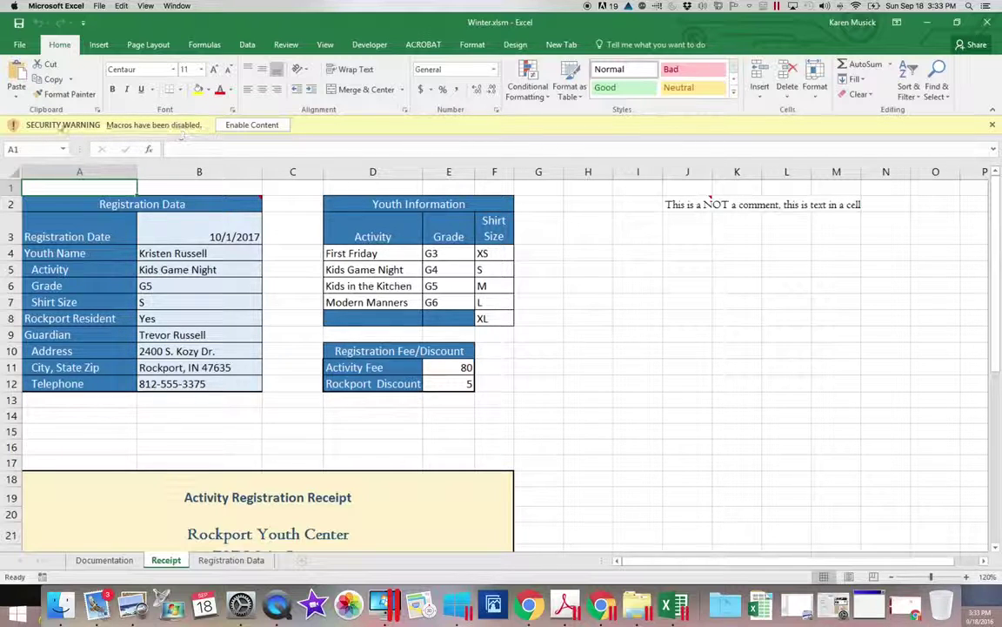
- Enable macros in Winter.xlsm, then review the generated $75.00 Receipt.pdf and close it
{"action": "left_click", "coordinate": [250, 125]}
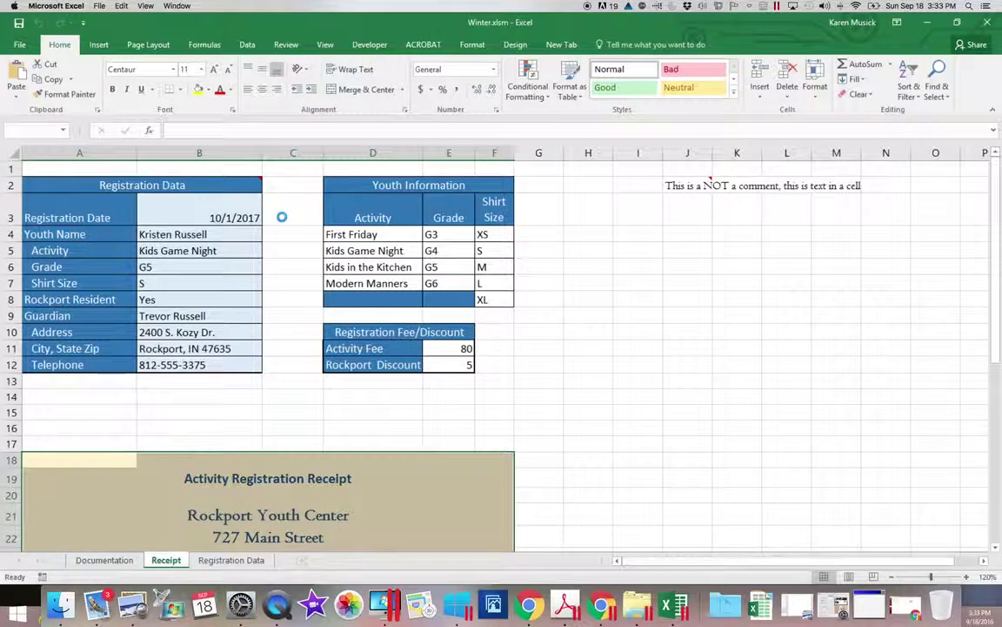
{"action": "scroll", "coordinate": [282, 216], "scroll_direction": "right", "scroll_amount": 3}
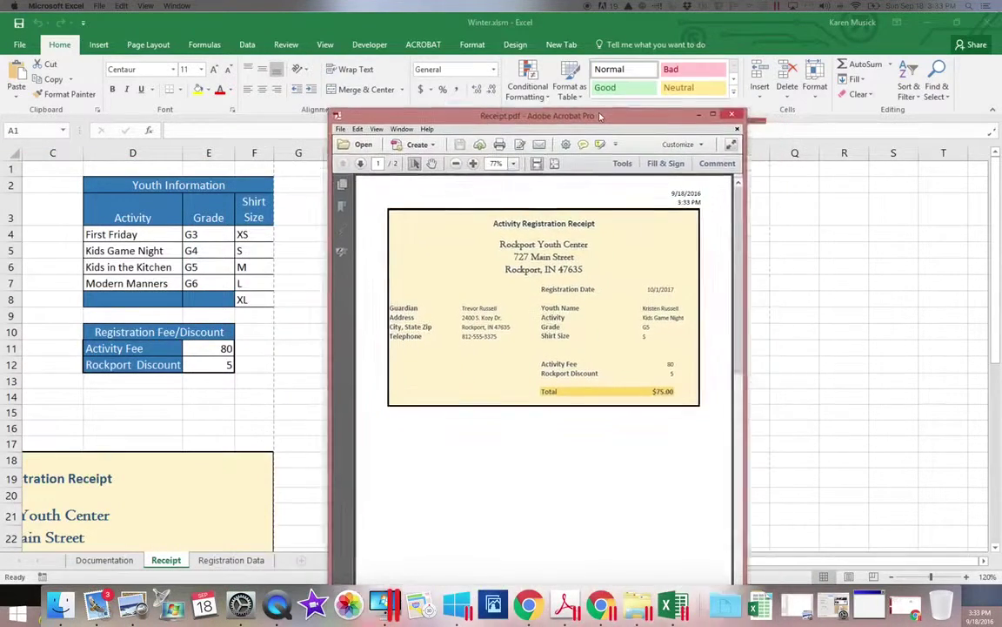
{"action": "left_click_drag", "start_coordinate": [599, 116], "coordinate": [534, 77]}
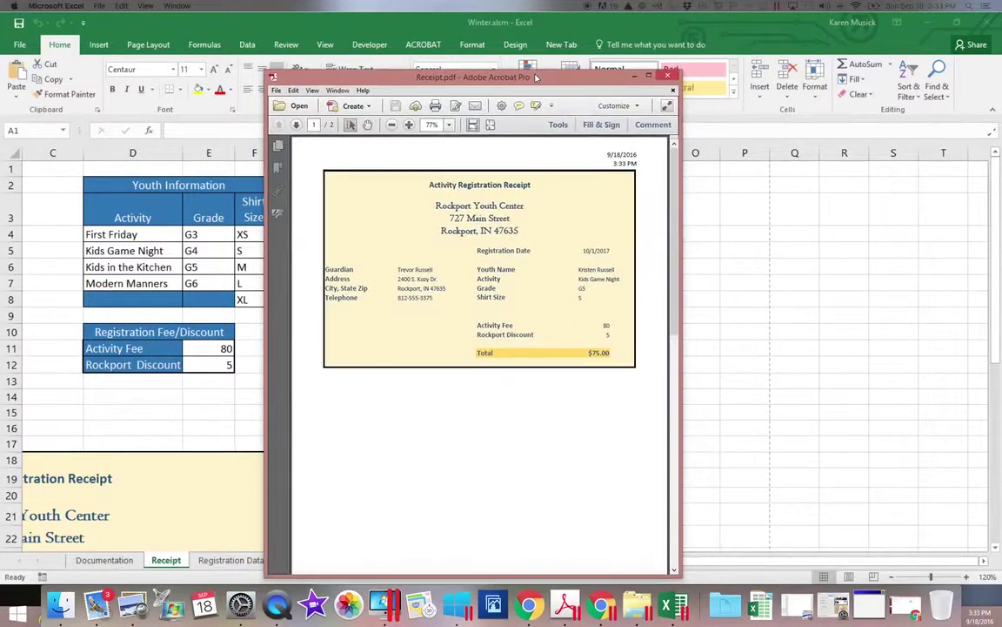
{"action": "left_click", "coordinate": [673, 77]}
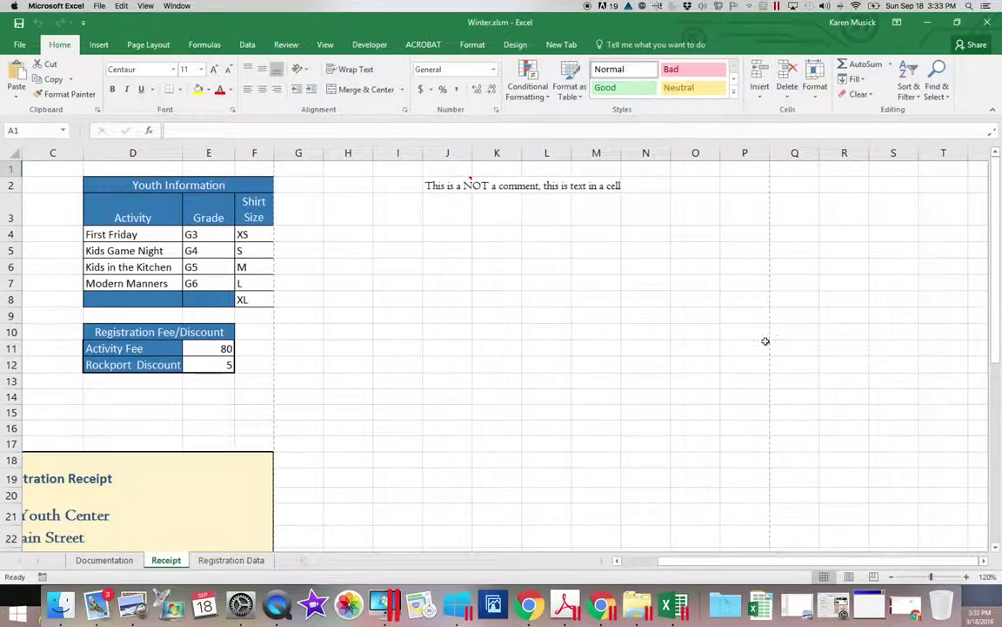
{"action": "left_click_drag", "start_coordinate": [764, 567], "coordinate": [671, 564]}
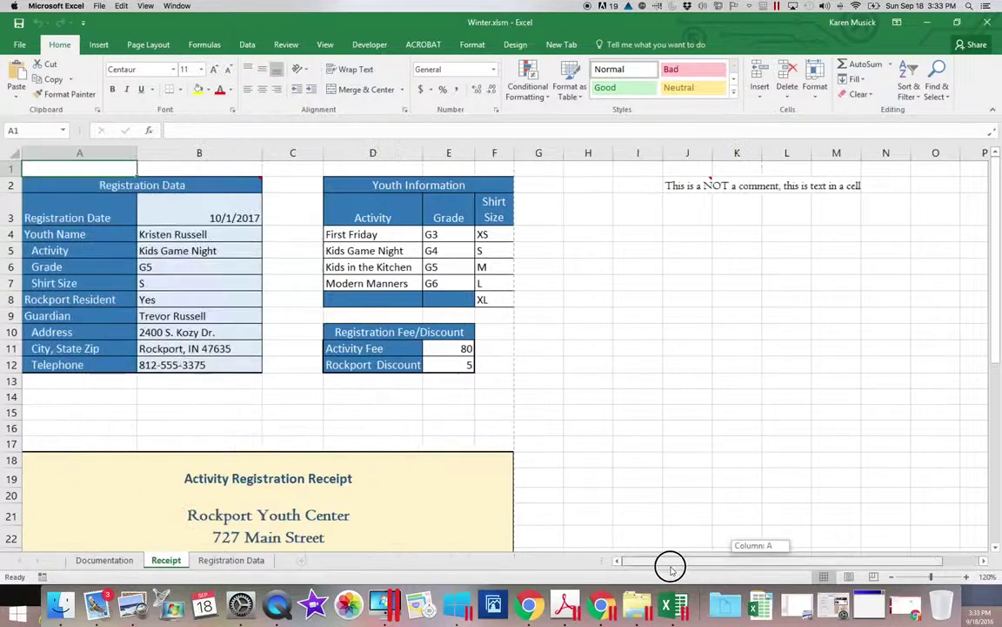